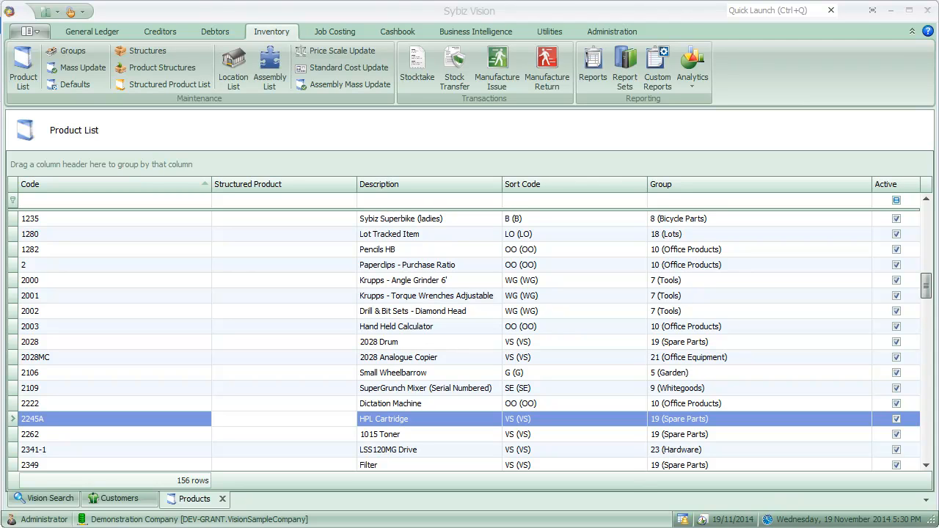
# Step: Review the weight unit and volume unit choices in the inventory defaults, leaving the defaults unedited
pyautogui.click(78, 84)
pyautogui.click(451, 185)
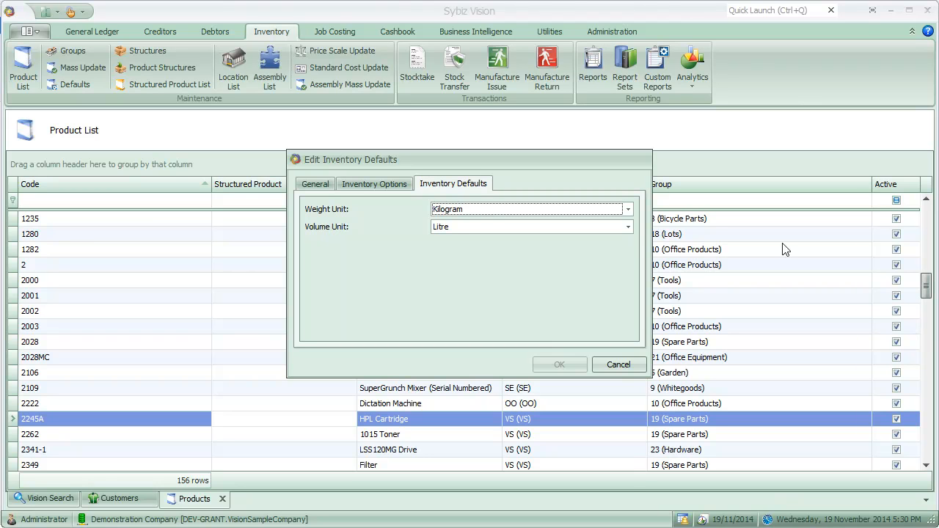
pyautogui.click(628, 210)
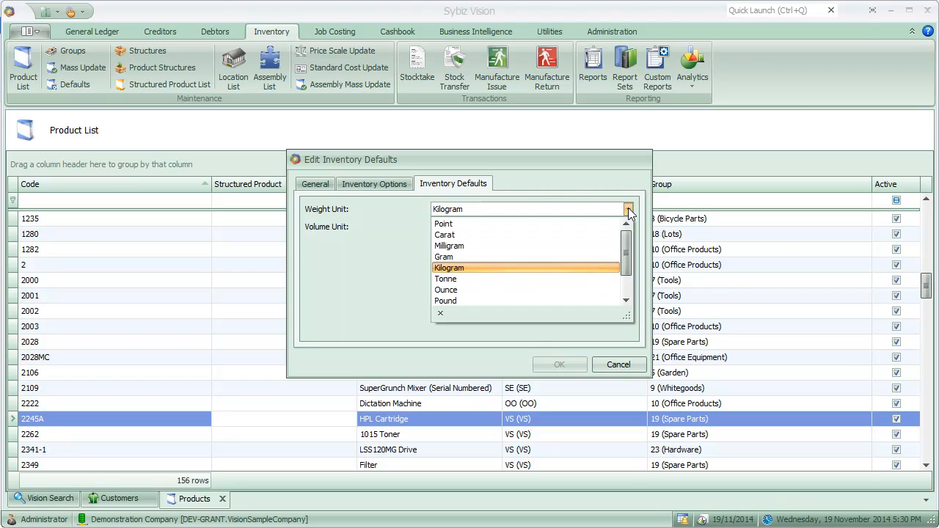
pyautogui.click(628, 210)
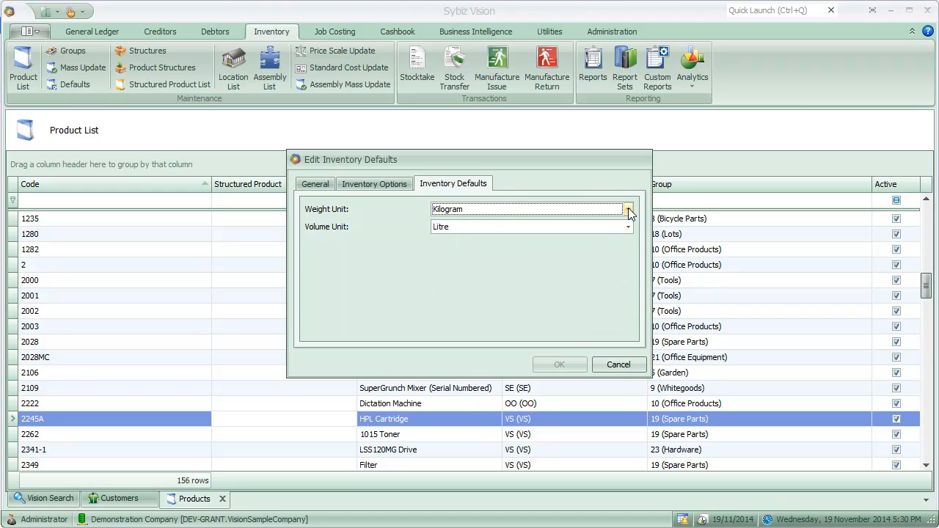
pyautogui.click(628, 229)
pyautogui.click(627, 229)
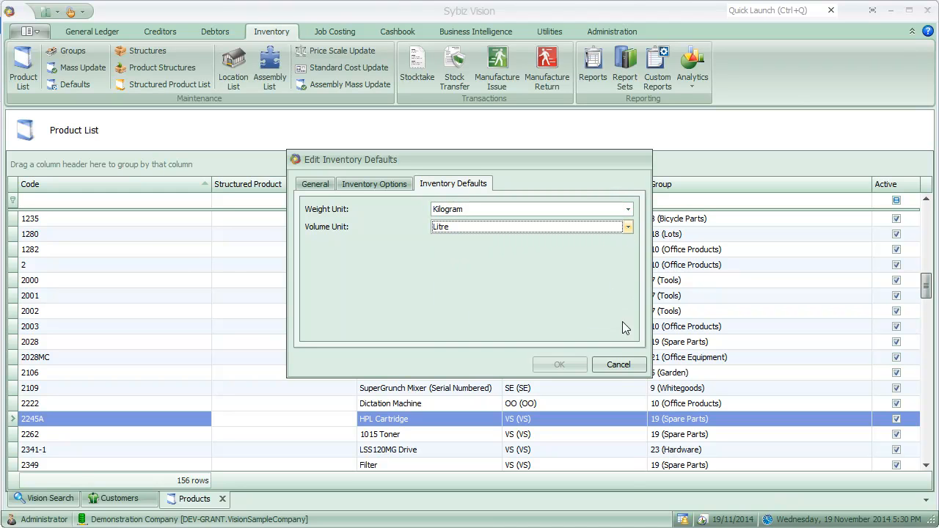
pyautogui.click(617, 366)
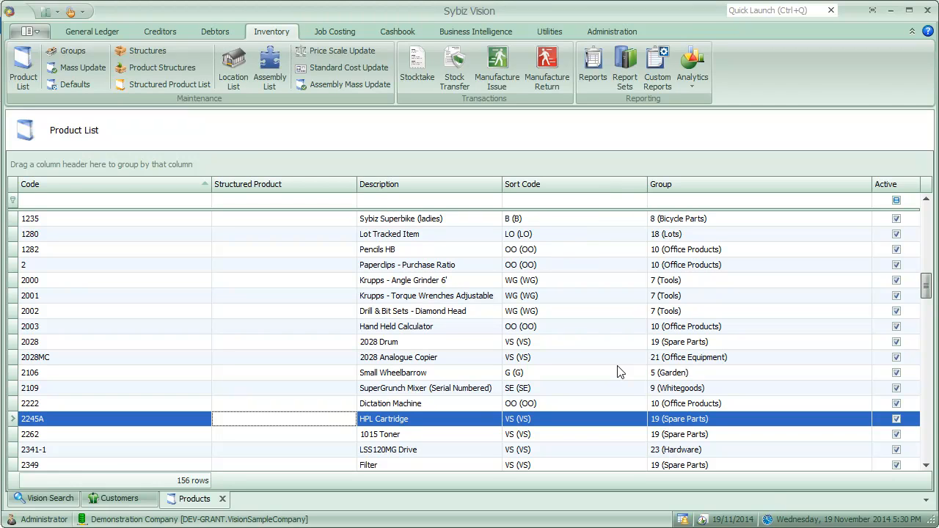
# Step: Open product 2245A (HPL Cartridge) for editing and set its base weight to 1 kilogram
pyautogui.rightClick(333, 422)
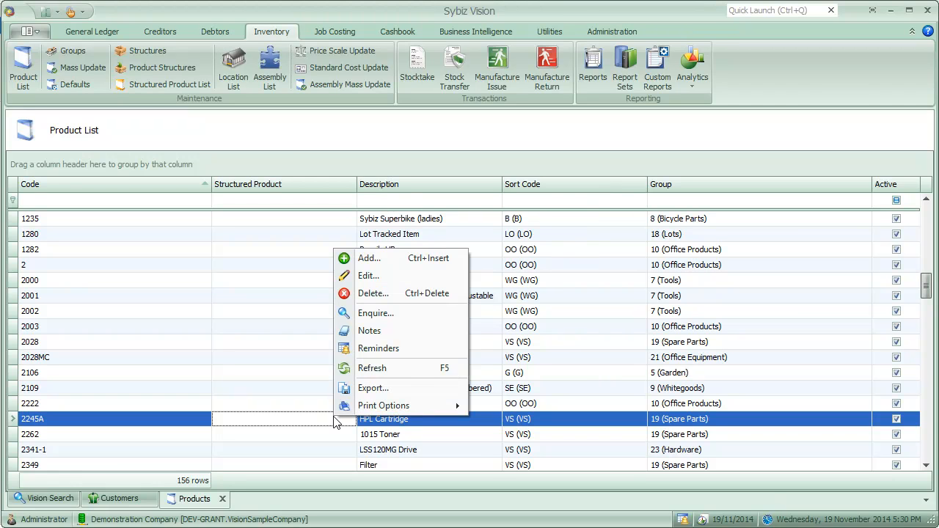
pyautogui.click(373, 278)
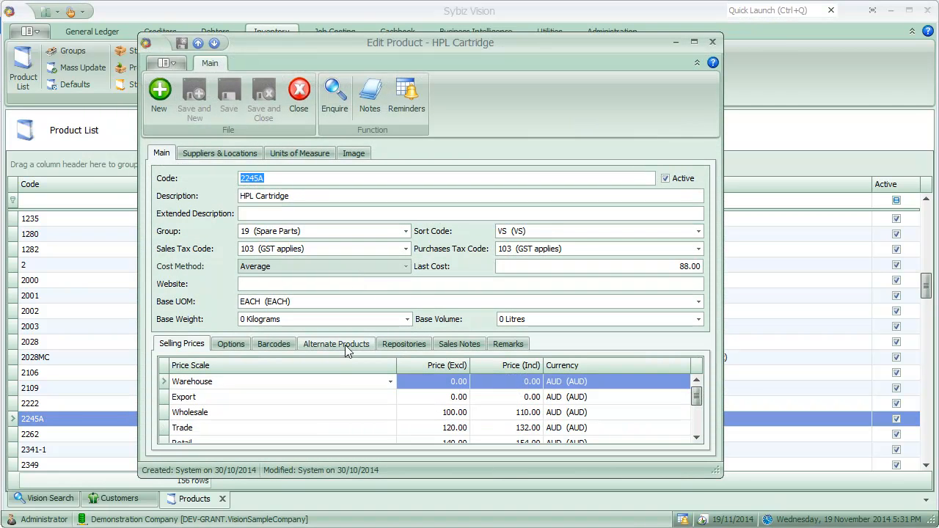
pyautogui.click(407, 320)
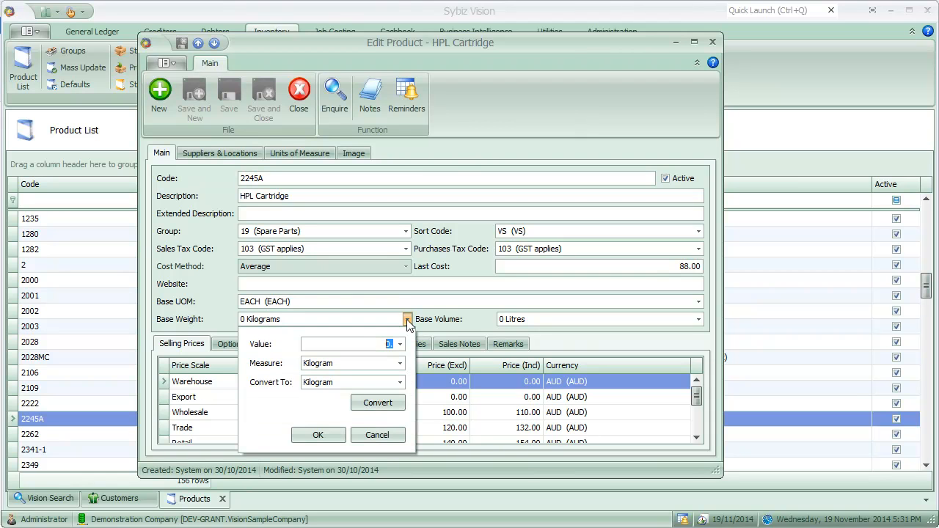
pyautogui.write('1.')
pyautogui.click(319, 435)
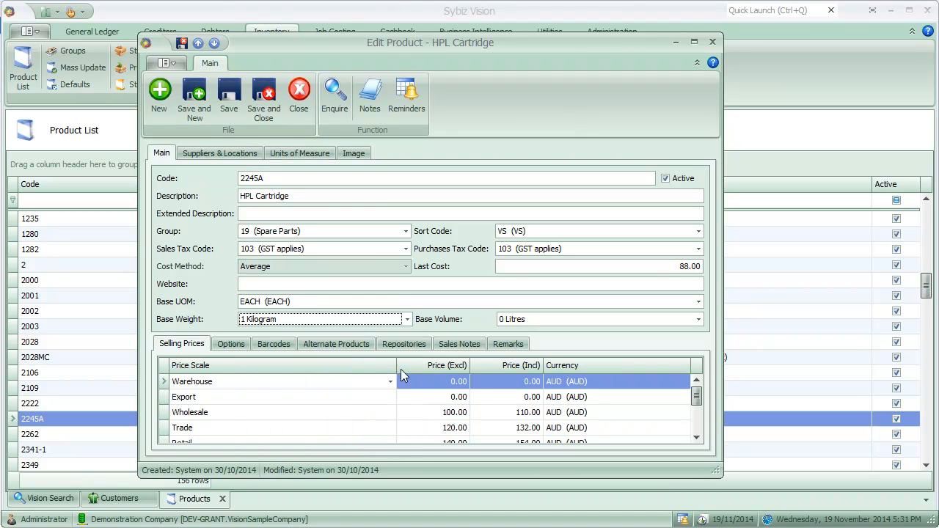
# Step: Convert the HPL Cartridge's base weight from kilograms to ounces and accept the converted value
pyautogui.click(407, 319)
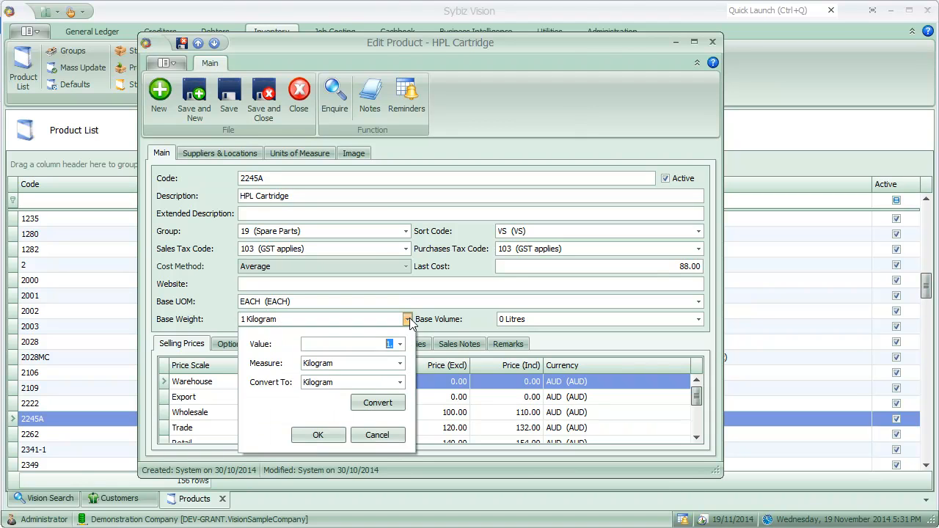
pyautogui.click(401, 383)
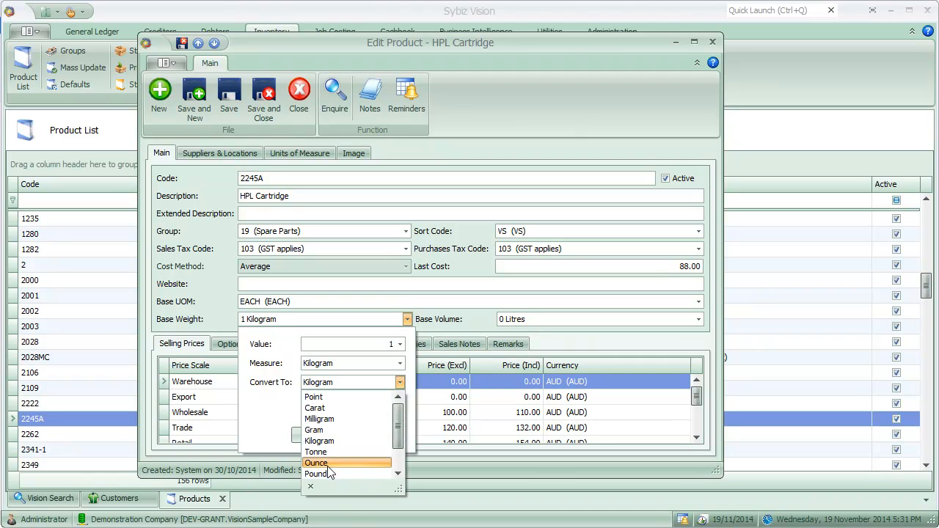
pyautogui.click(330, 464)
pyautogui.click(388, 414)
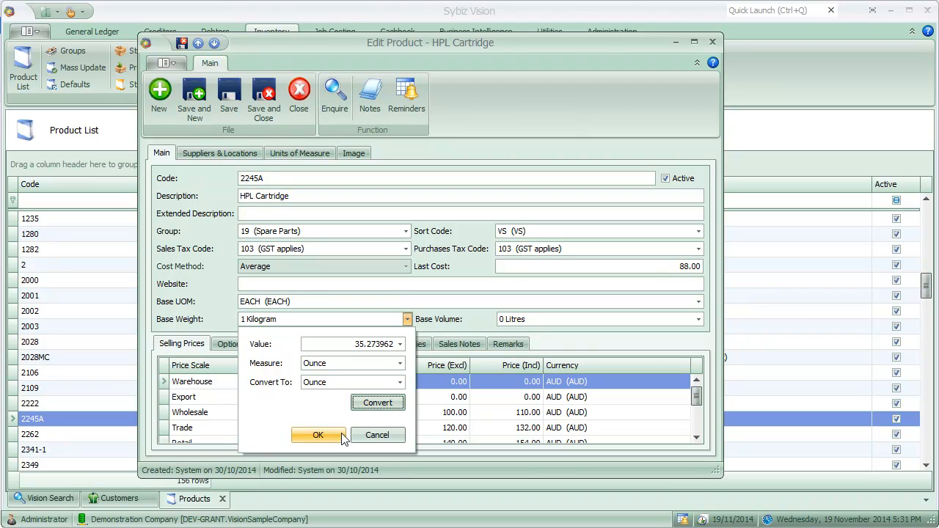
pyautogui.click(317, 435)
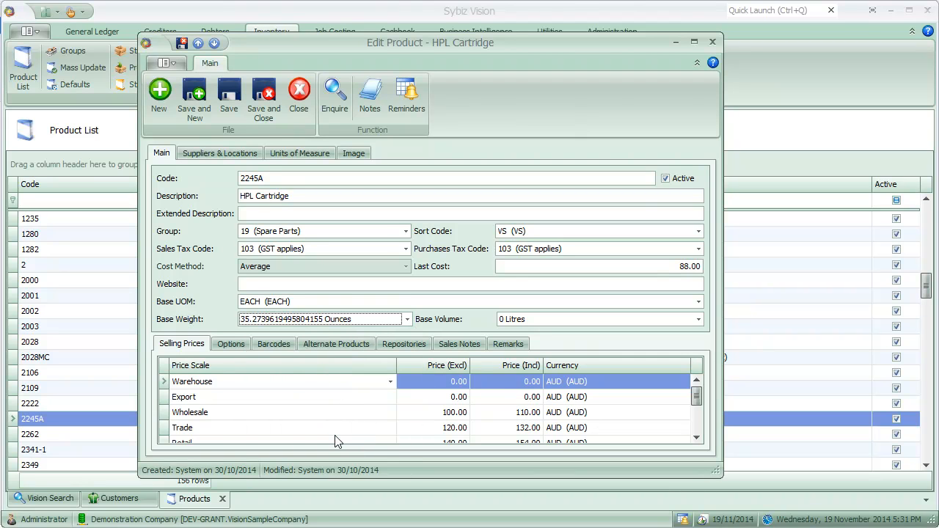
# Step: Set the HPL Cartridge's base volume to 0.75 litres, then save and close the product
pyautogui.click(699, 319)
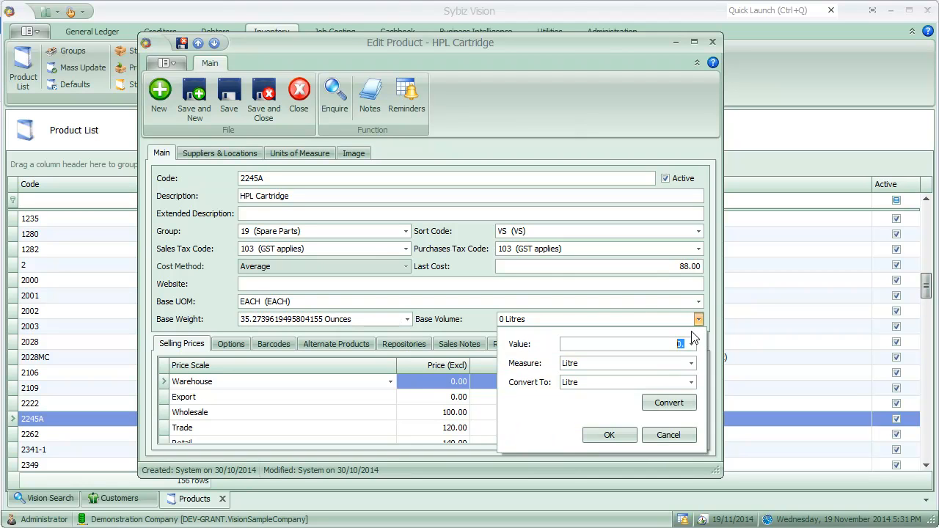
pyautogui.write('0.75')
pyautogui.click(604, 435)
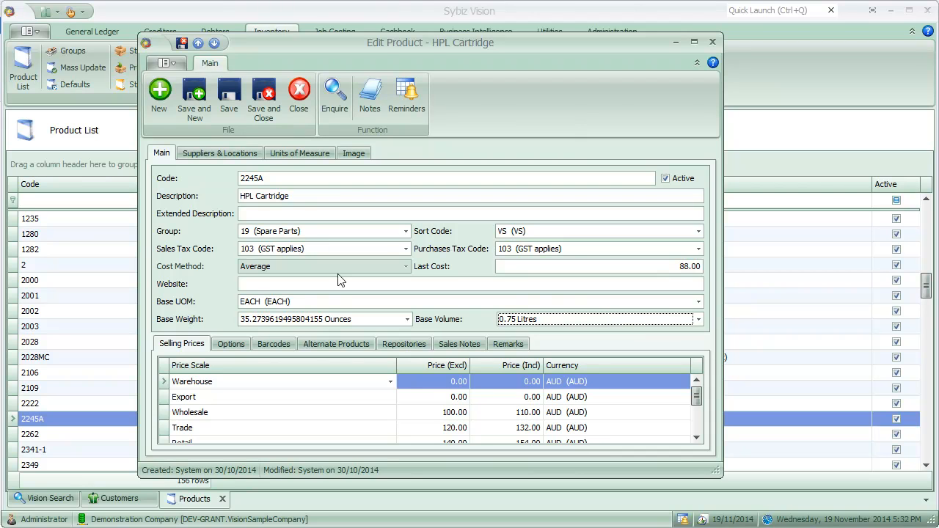
pyautogui.click(266, 118)
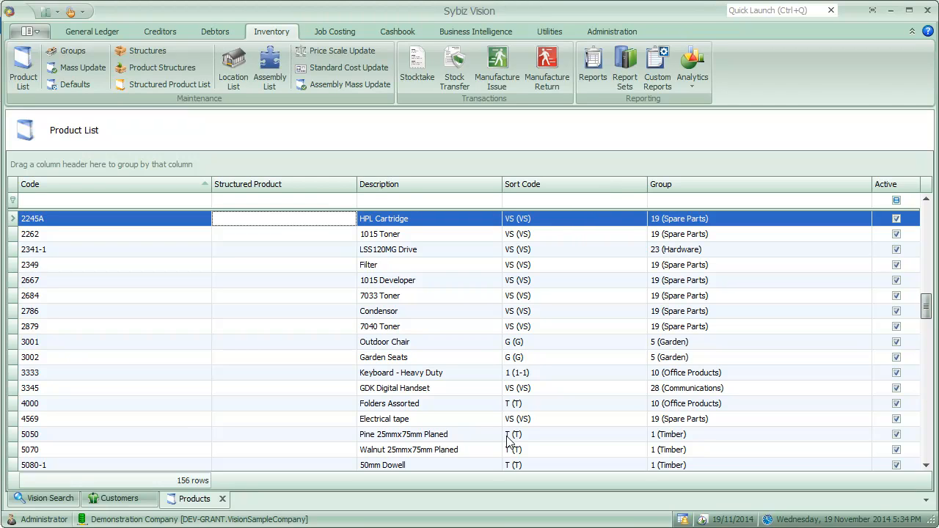
# Step: Switch to the Add New Purchase Delivery window and examine the units of measure available for the Paperclips line
pyautogui.moveTo(712, 518)
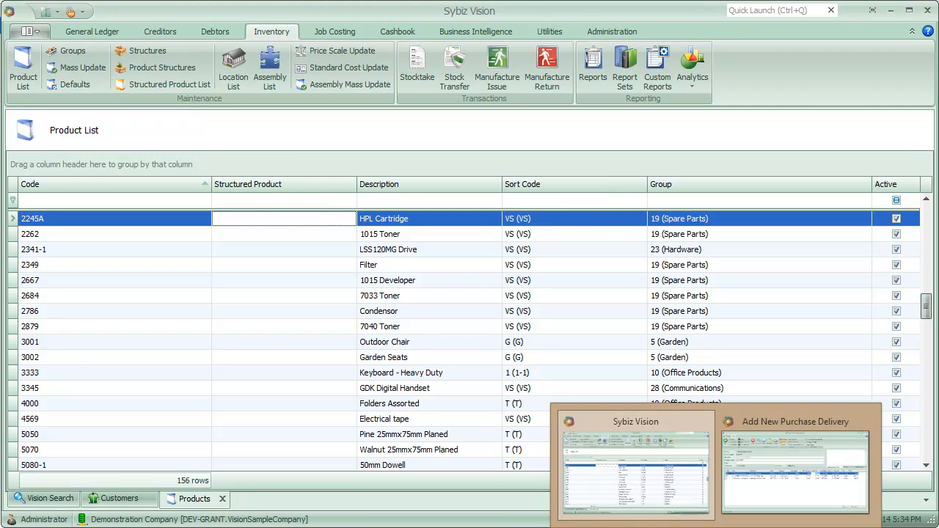
pyautogui.click(767, 480)
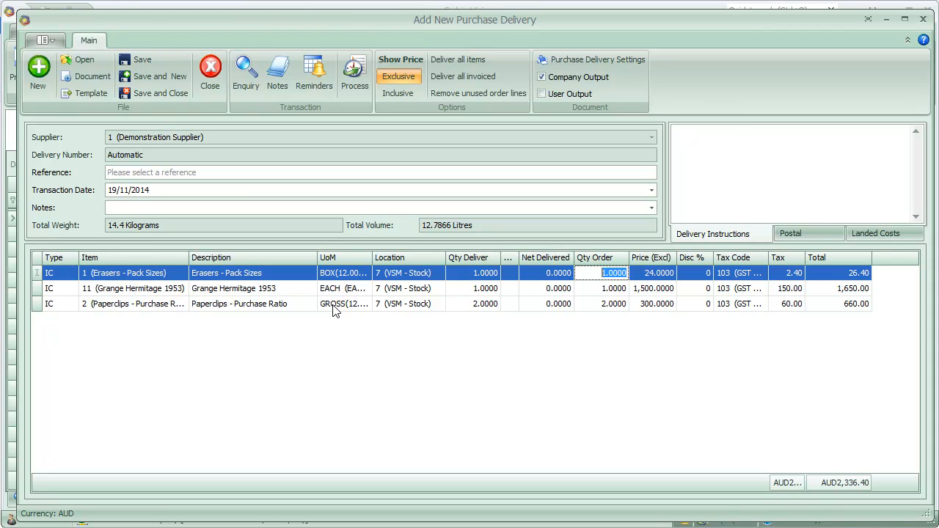
pyautogui.click(334, 307)
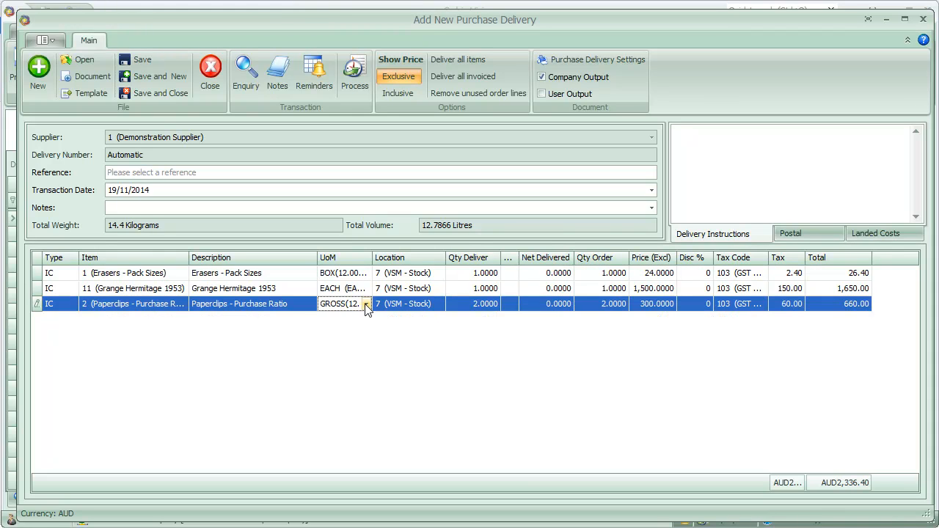
pyautogui.click(366, 305)
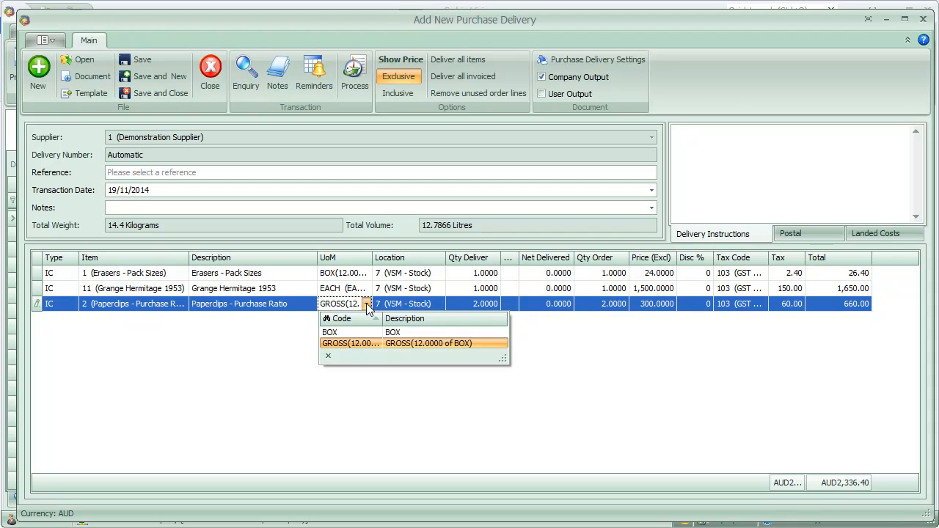
pyautogui.click(367, 305)
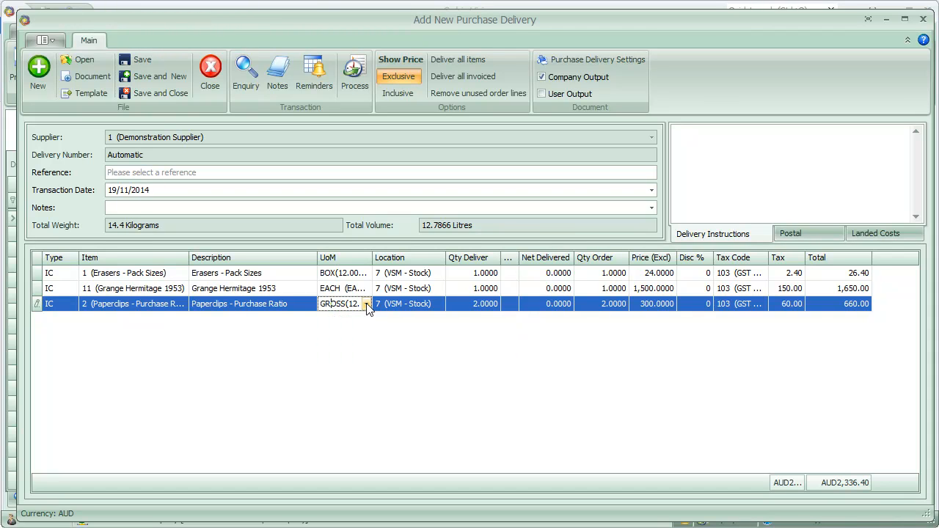
# Step: Set the delivered quantity of the Erasers - Pack Sizes line to 5
pyautogui.click(475, 273)
pyautogui.moveTo(475, 273); pyautogui.dragTo(511, 273)
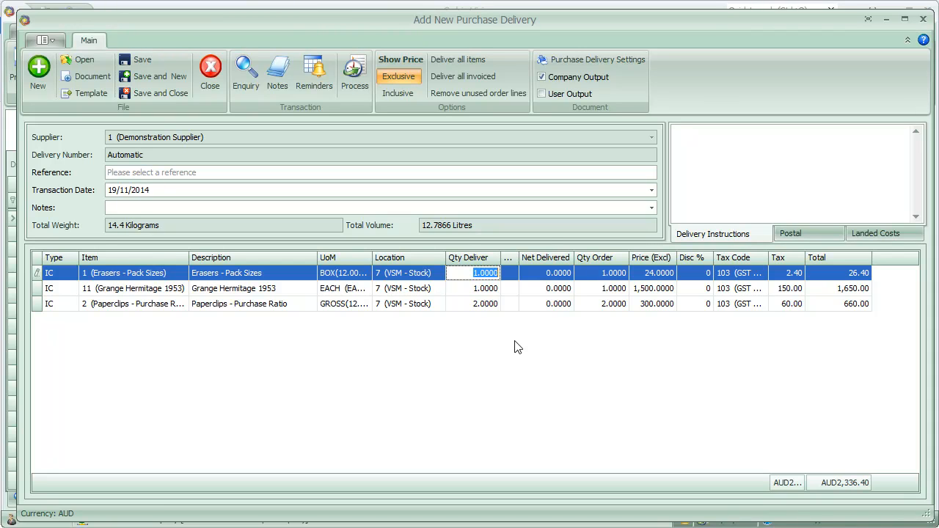
pyautogui.write('5')
pyautogui.press('Tab')
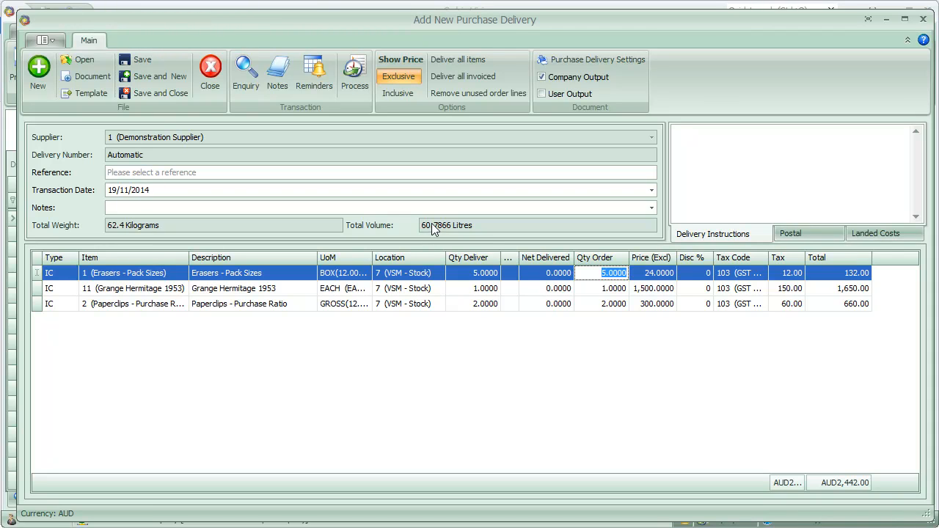
# Step: Set the landed costs calculation method to Weight and process the purchase delivery
pyautogui.click(877, 234)
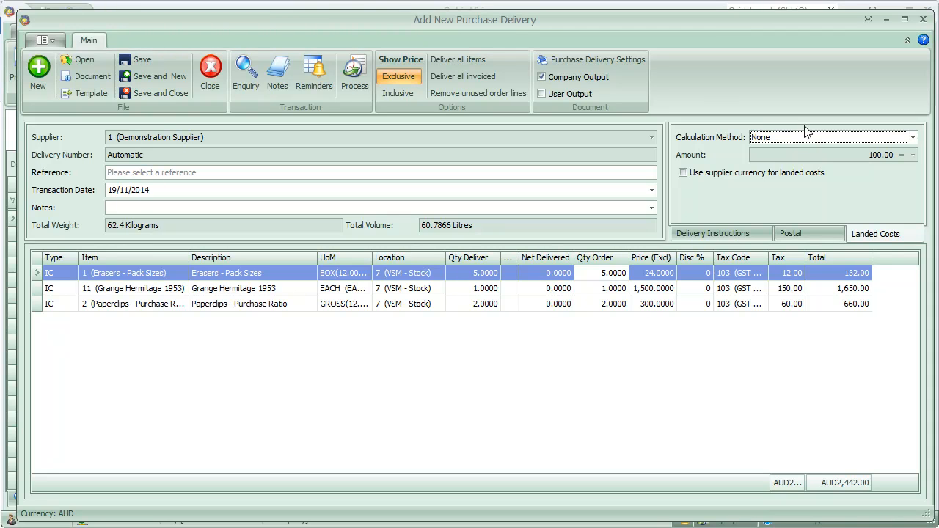
pyautogui.click(856, 137)
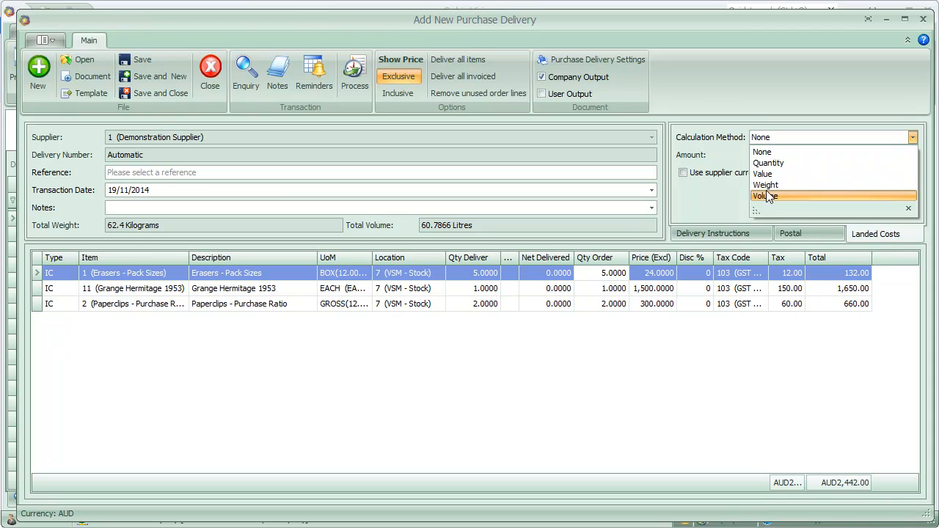
pyautogui.click(766, 185)
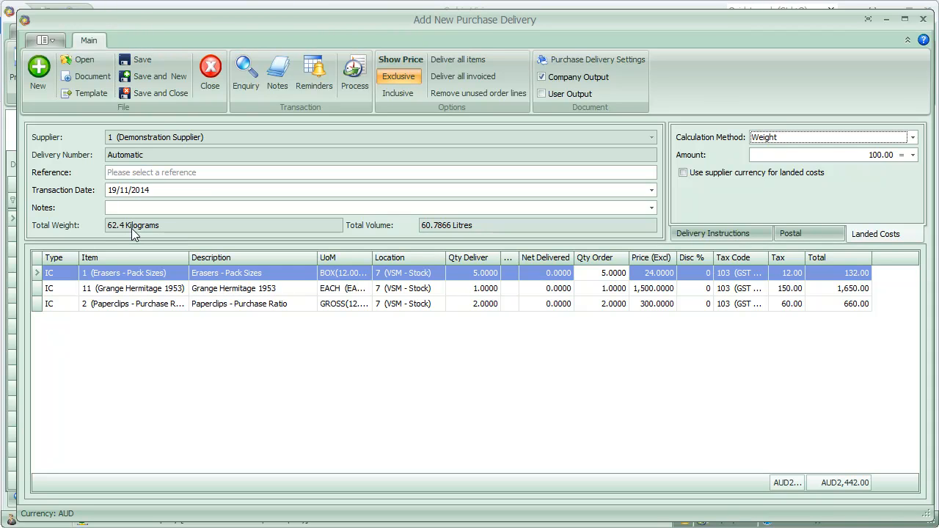
pyautogui.click(355, 73)
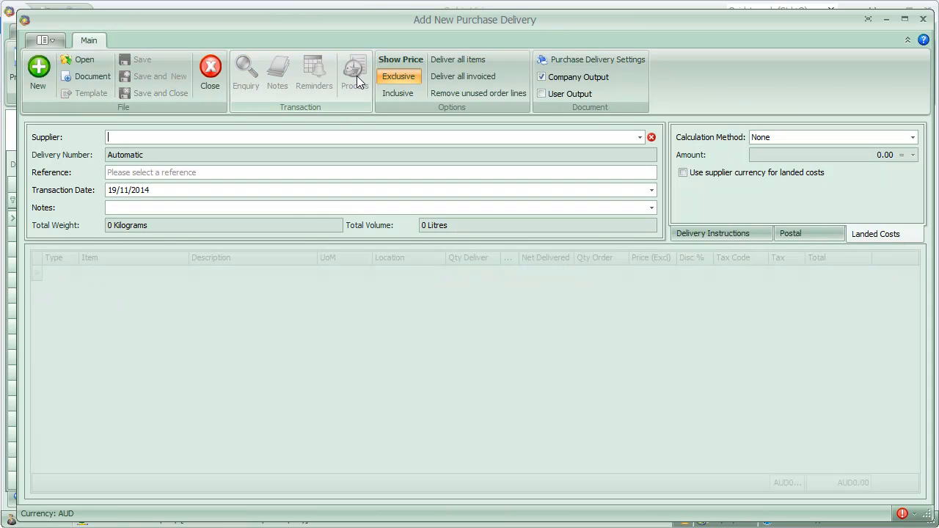